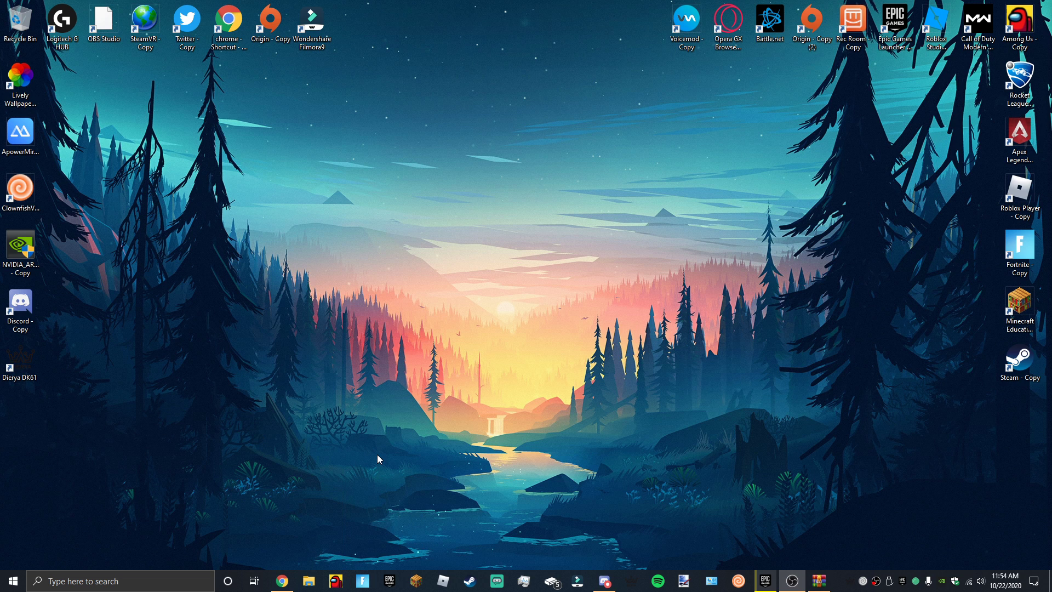
# Bring the Chrome browser window back up from the taskbar.
pyautogui.click(281, 582)
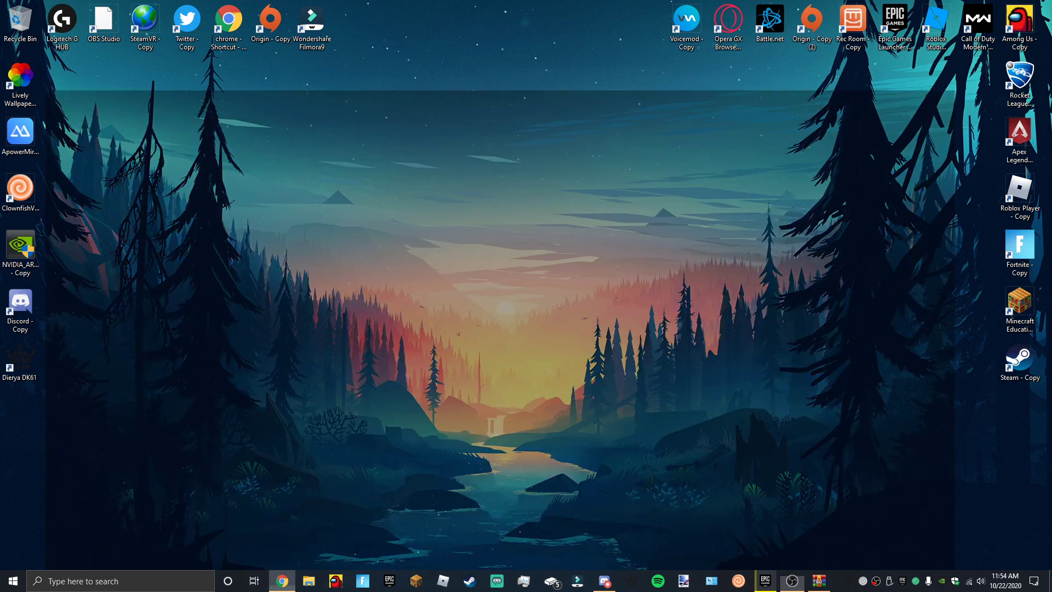
# In a new tab, search Google for 'dierya dk61 software download'.
pyautogui.click(412, 10)
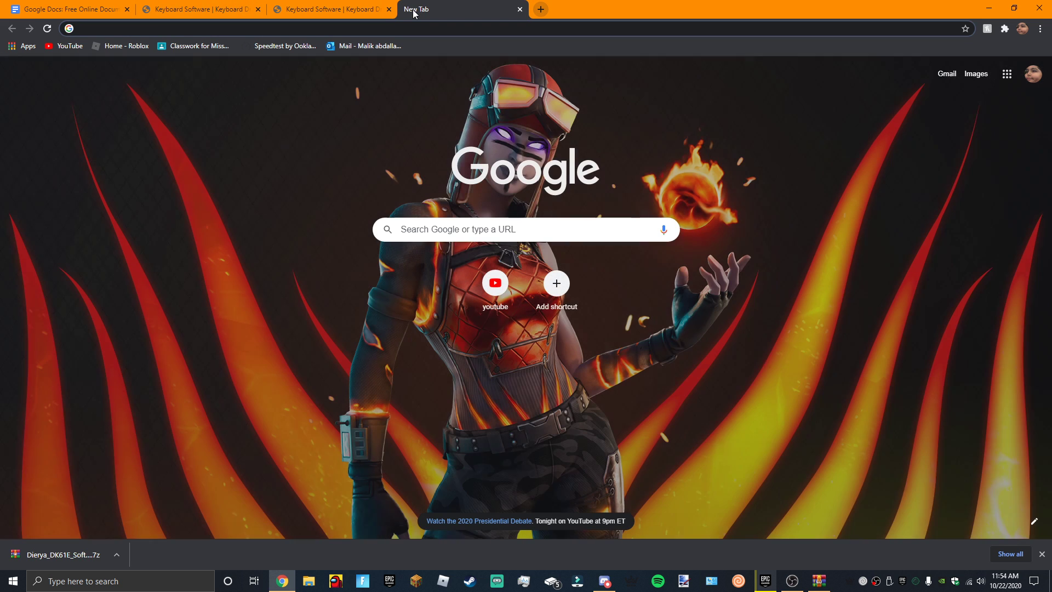
pyautogui.write('d')
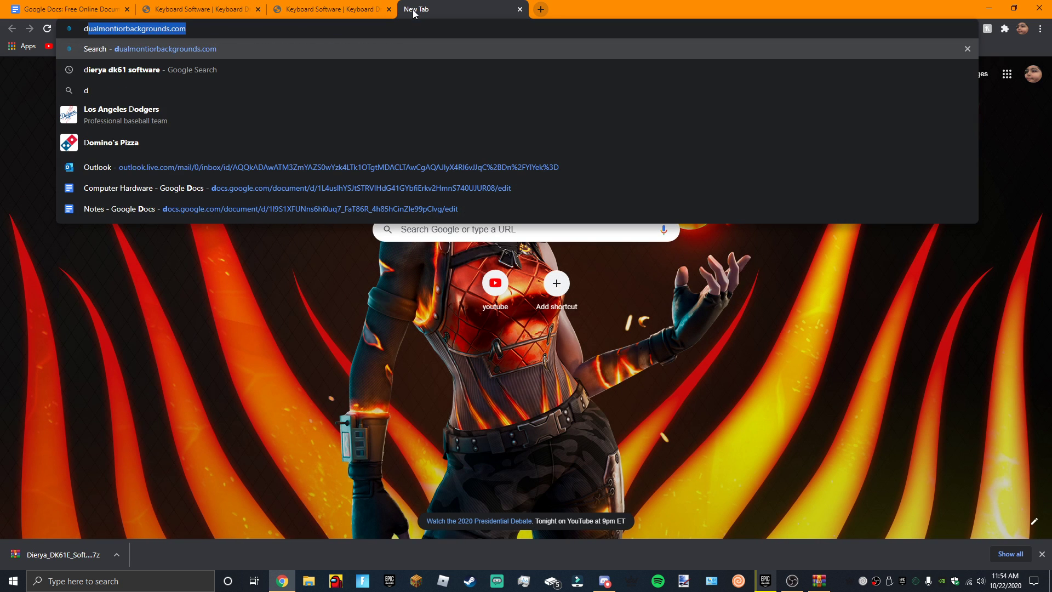
pyautogui.write('ie')
pyautogui.press('BackSpace')
pyautogui.press('BackSpace')
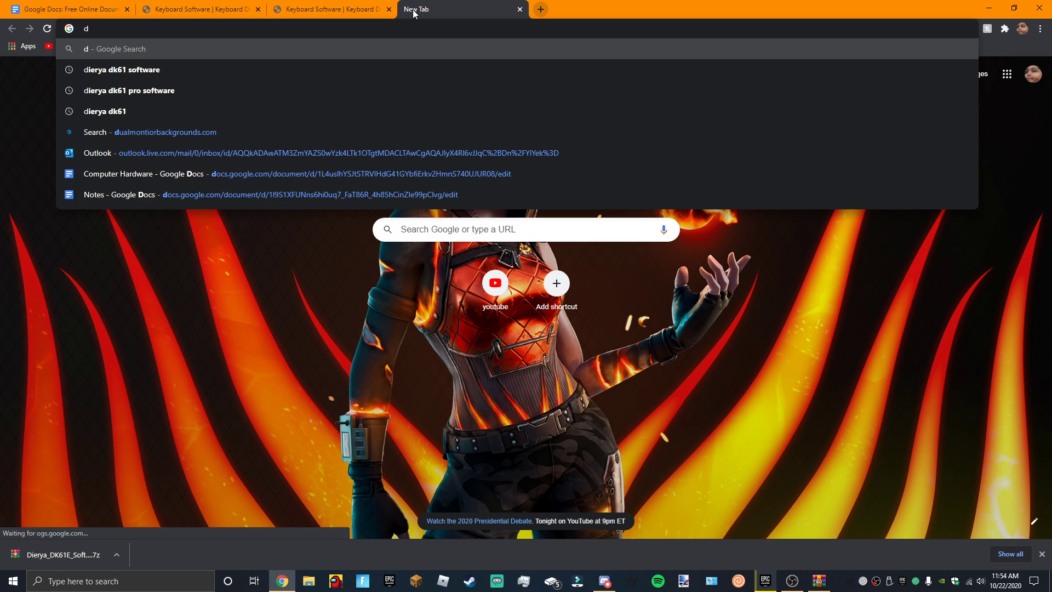
pyautogui.write('ierya dk61 software')
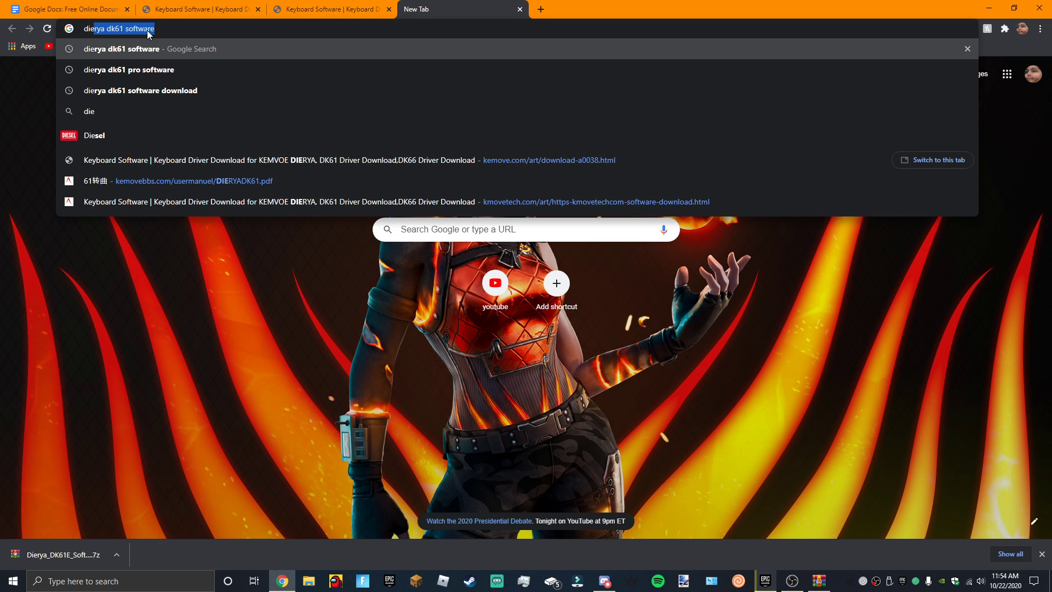
pyautogui.click(189, 90)
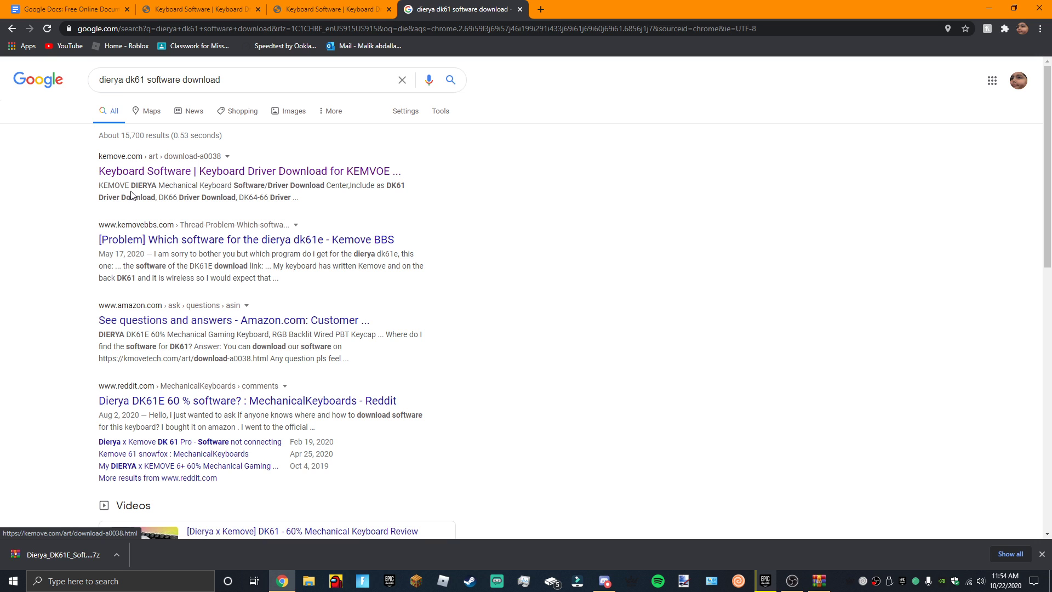
# Open the Kemove keyboard software page and view the DK61 user manual.
pyautogui.click(196, 169)
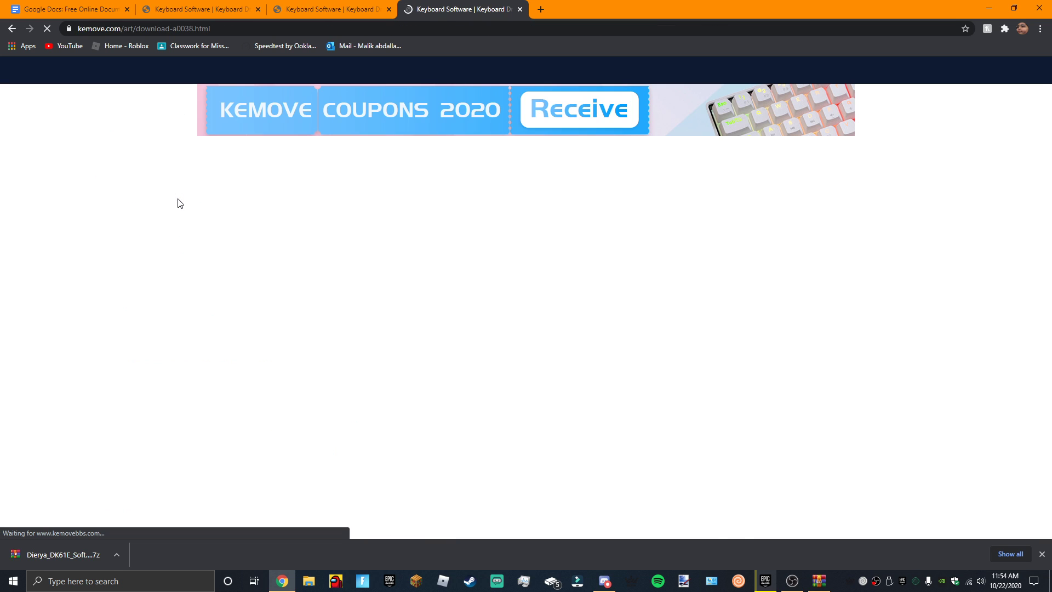
pyautogui.scroll(-10, 454, 260)
pyautogui.scroll(-2, 455, 260)
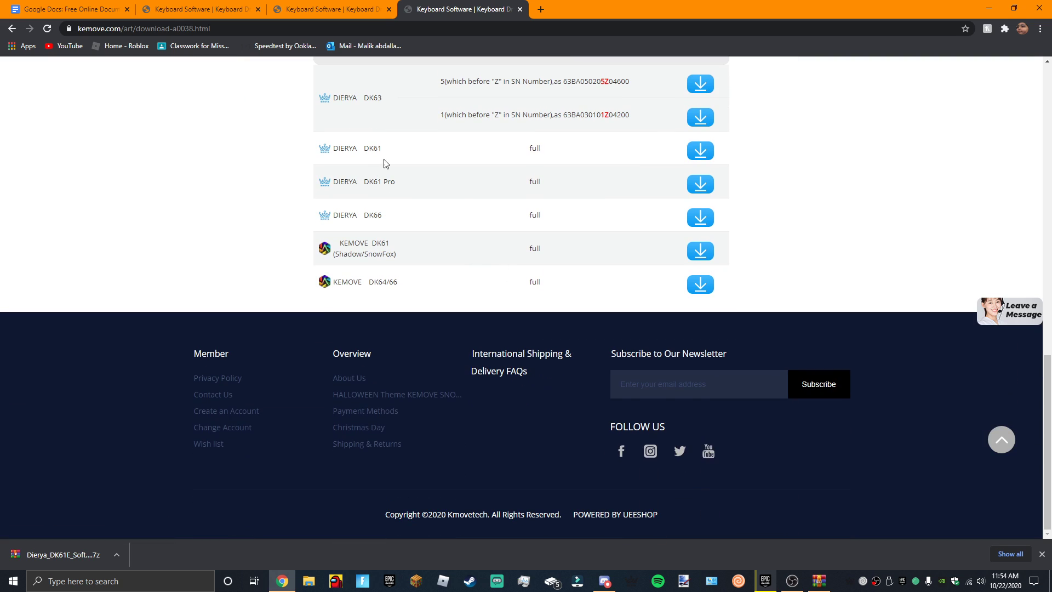
pyautogui.click(697, 151)
pyautogui.click(444, 401)
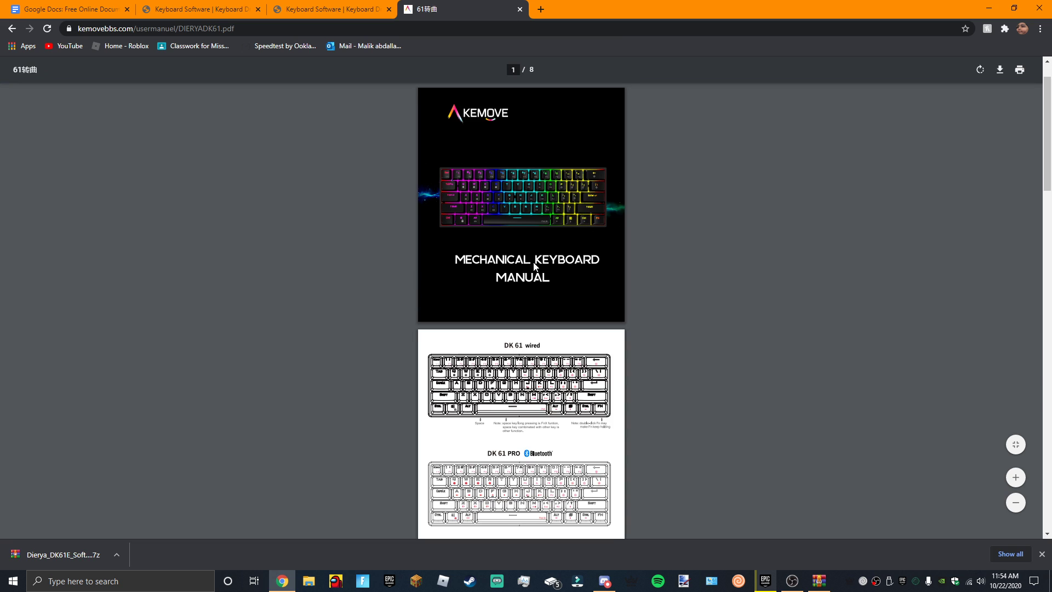
pyautogui.scroll(-10, 536, 267)
pyautogui.scroll(-5, 536, 268)
pyautogui.scroll(-5, 536, 267)
# Back on the Kemove page, download the DIERYA DK61E software and minimize Chrome.
pyautogui.click(12, 28)
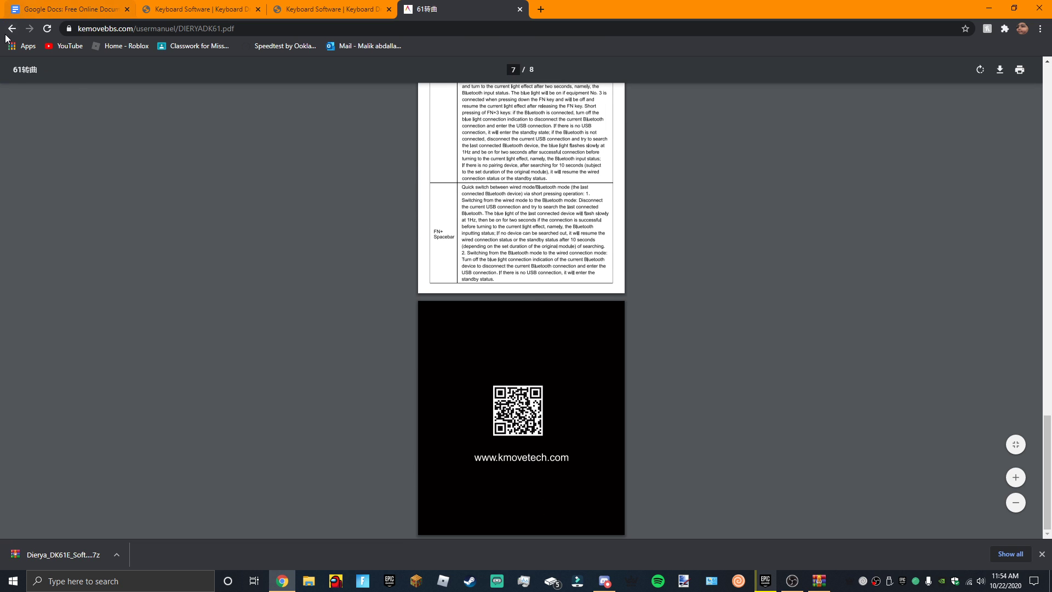
pyautogui.scroll(4, 394, 304)
pyautogui.scroll(3, 460, 289)
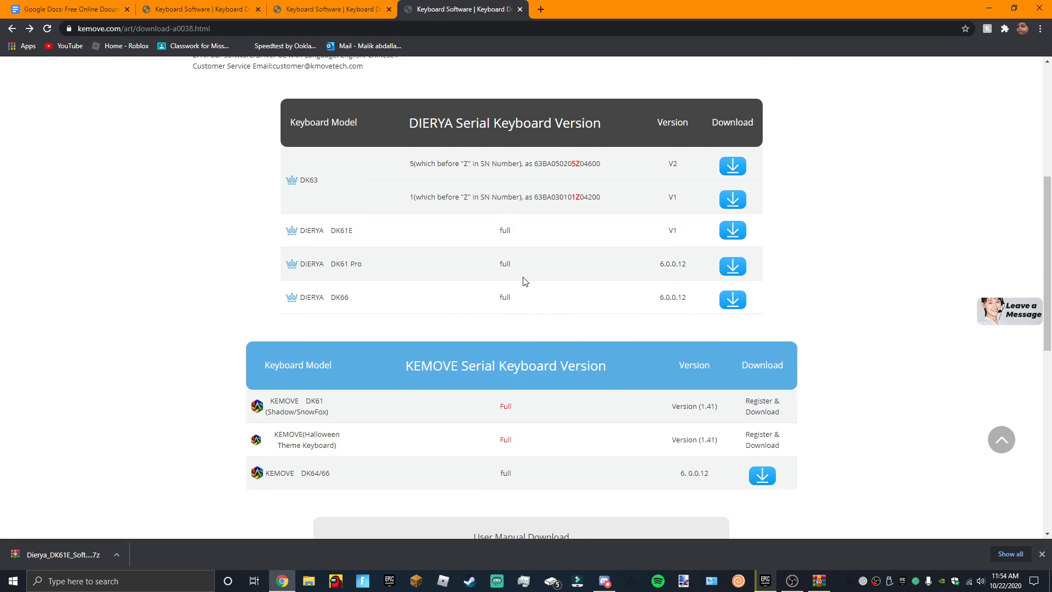
pyautogui.click(731, 232)
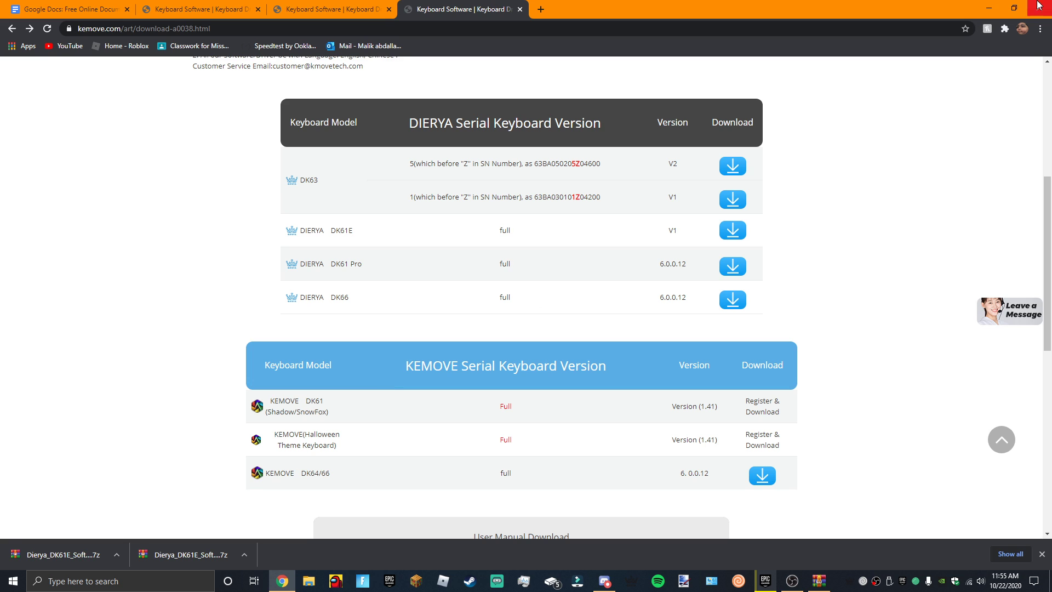
pyautogui.click(990, 8)
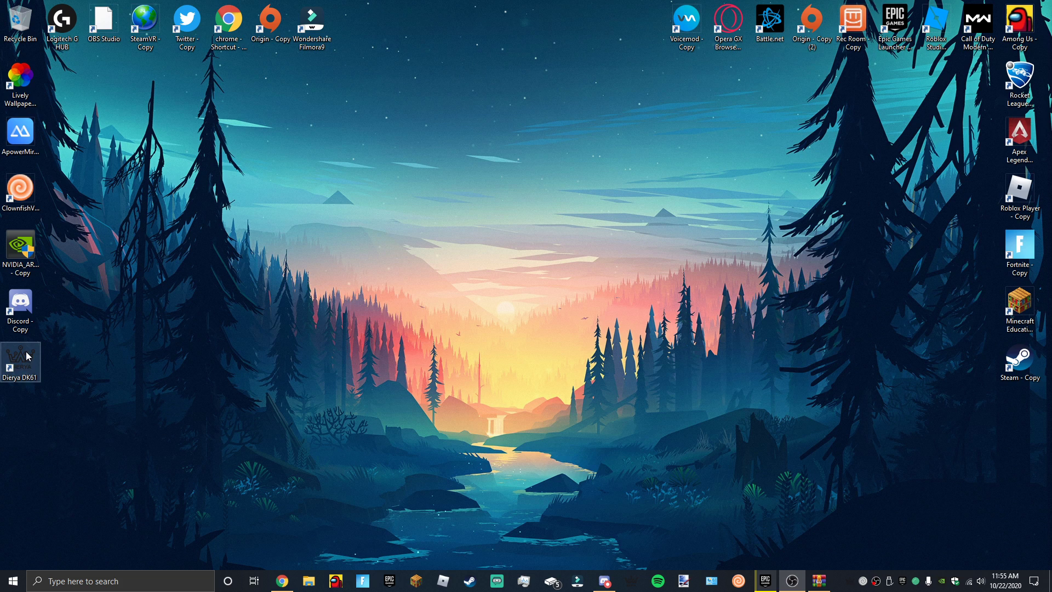
# Launch Dierya DK61 from its desktop shortcut, restarting it and opening its window from the tray icon.
pyautogui.doubleClick(30, 368)
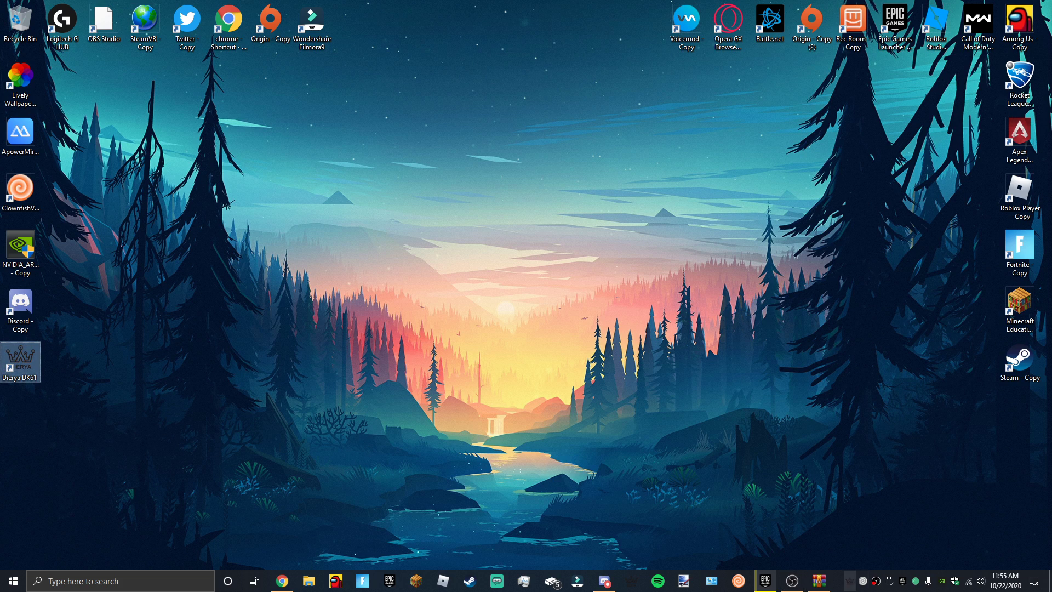
pyautogui.rightClick(853, 583)
pyautogui.click(860, 555)
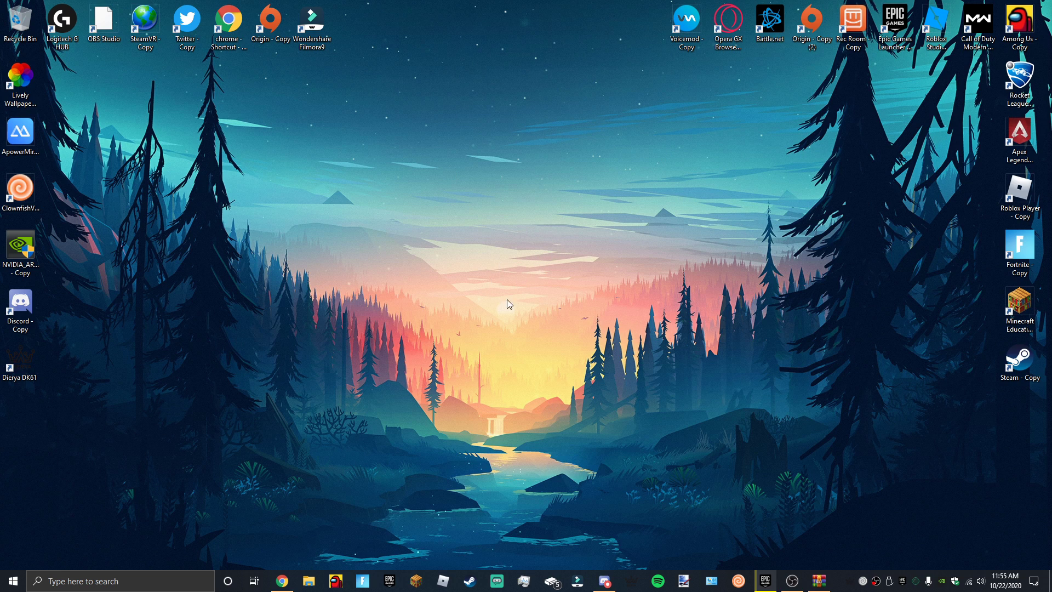
pyautogui.rightClick(852, 579)
pyautogui.click(876, 552)
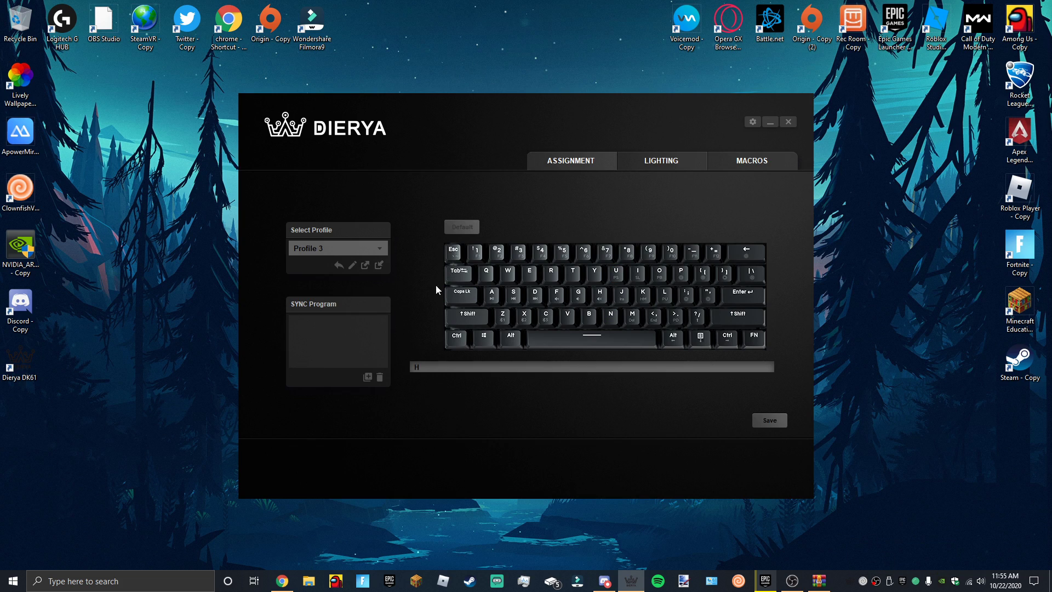
# Nudge the window left and check the H key's remapping options without changing anything.
pyautogui.moveTo(443, 102); pyautogui.dragTo(380, 100)
pyautogui.click(695, 115)
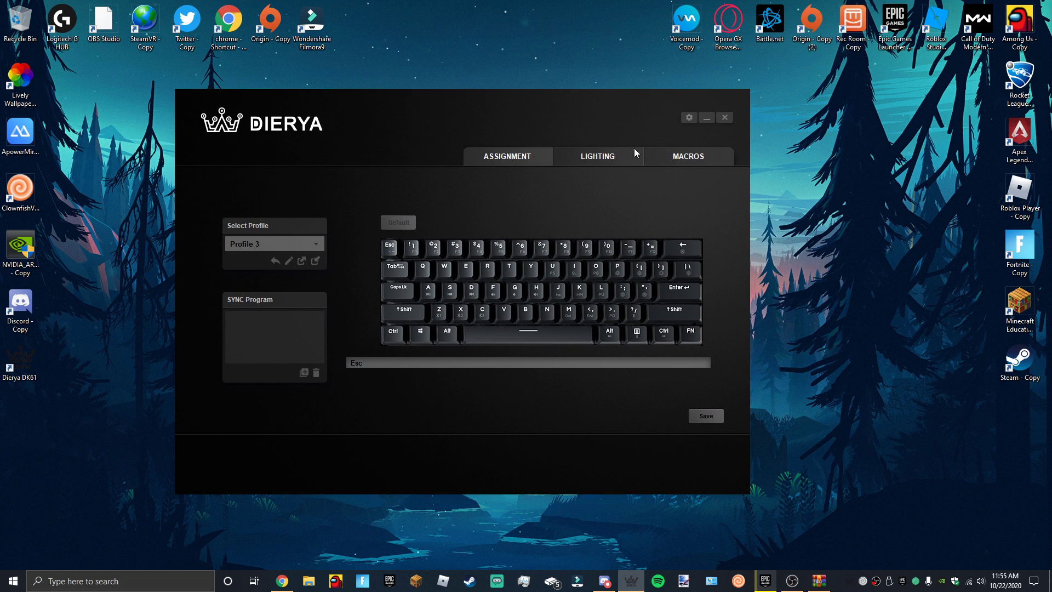
pyautogui.click(523, 396)
pyautogui.click(538, 289)
pyautogui.click(439, 210)
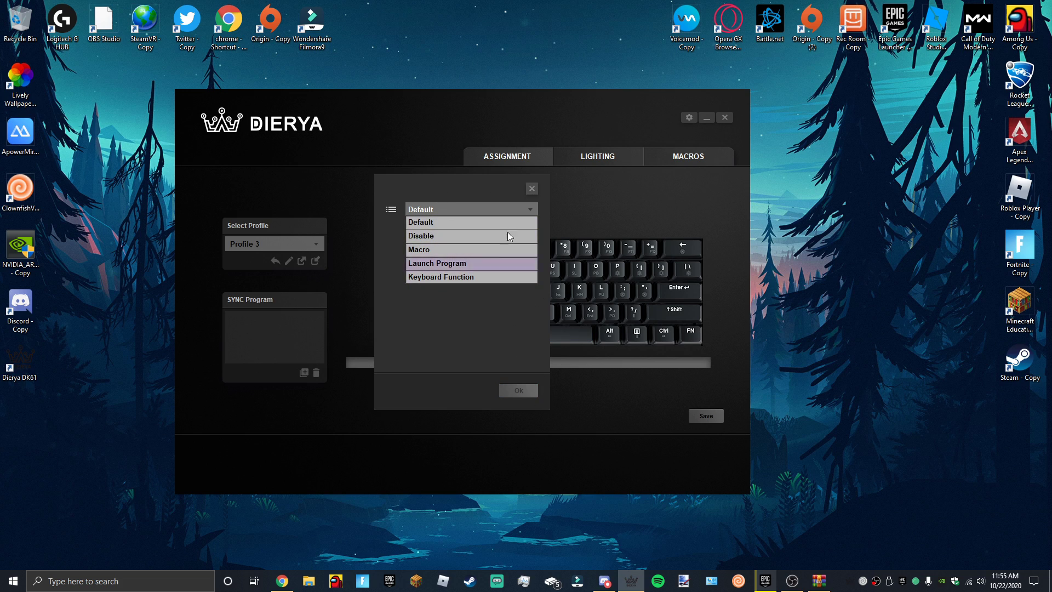
pyautogui.click(531, 189)
# Look through the Lighting, Macros and Assignment tabs and the profile list.
pyautogui.click(623, 163)
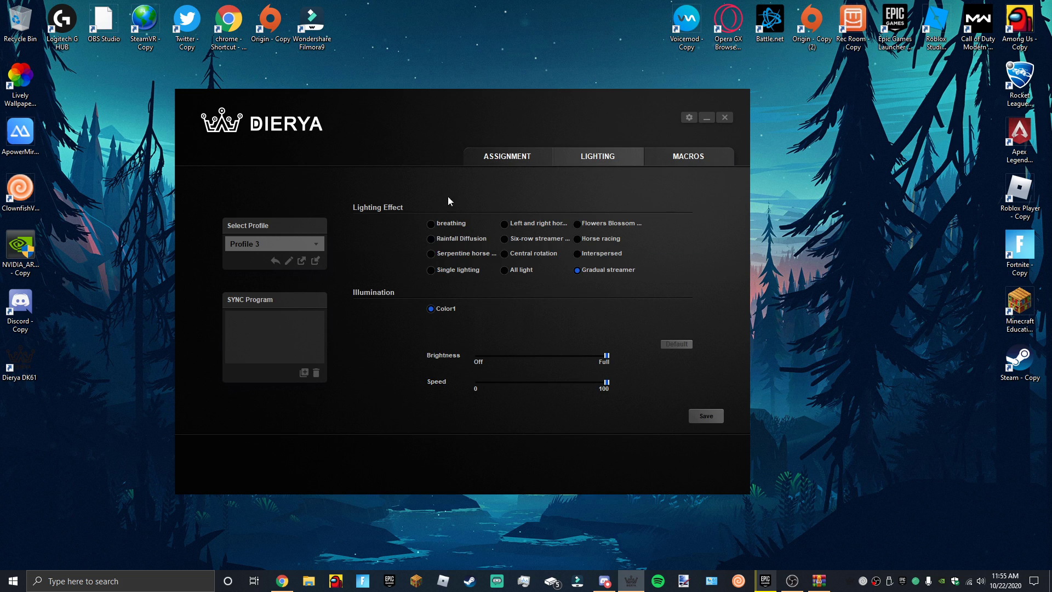
pyautogui.click(690, 161)
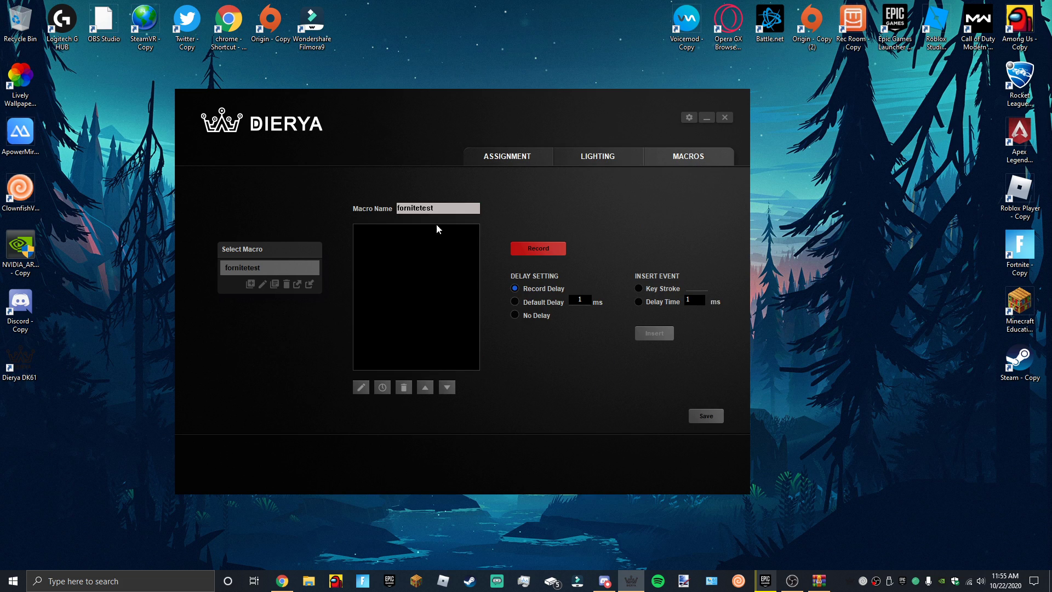
pyautogui.click(516, 158)
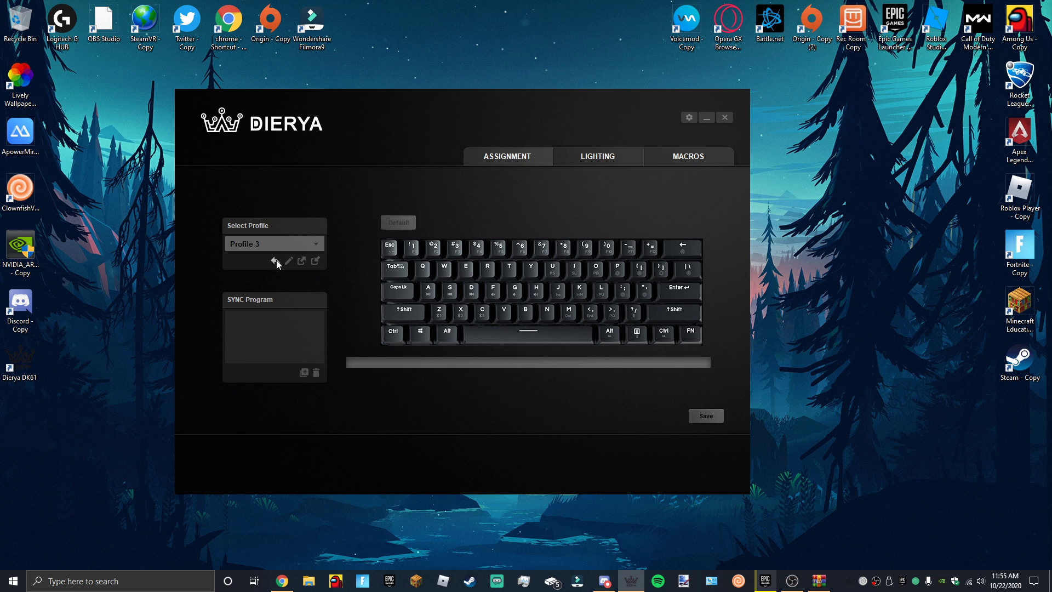
pyautogui.click(268, 243)
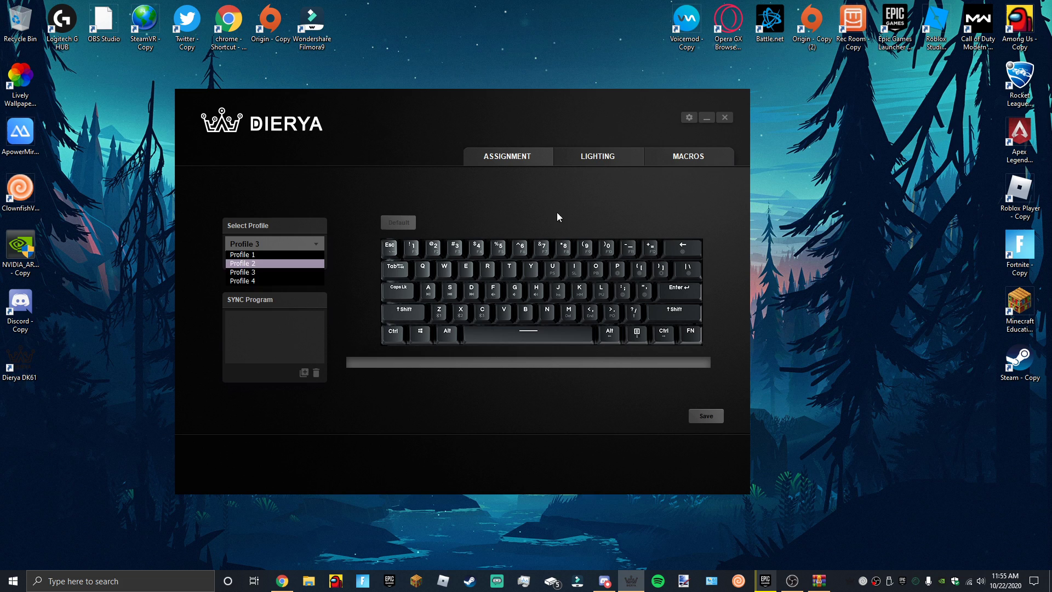
# Revisit Lighting, Macros and the profile list, ending on the fornitetest macro, then close the software.
pyautogui.click(597, 156)
pyautogui.click(688, 156)
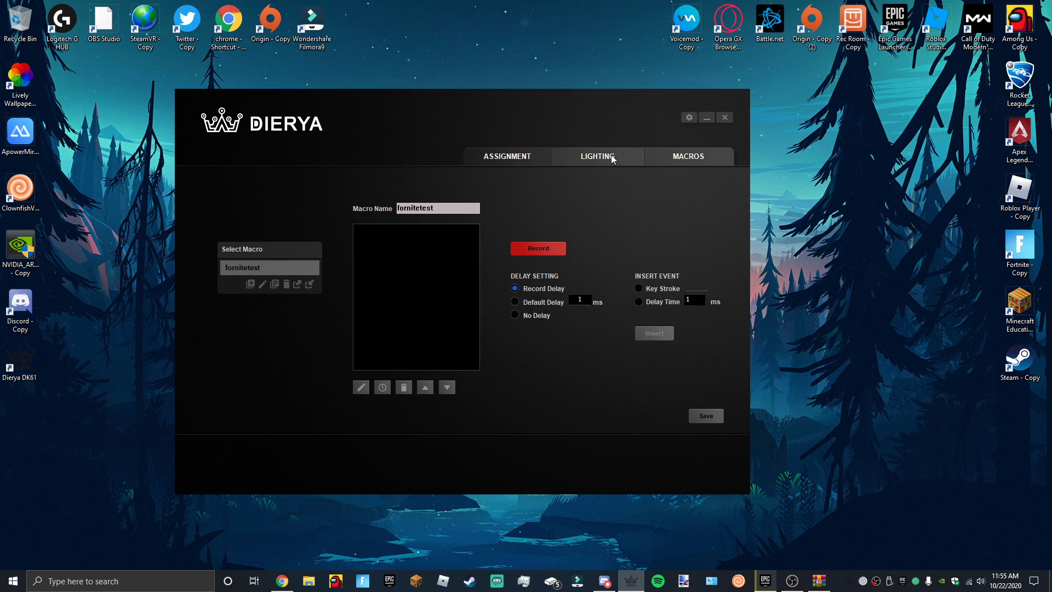
pyautogui.click(583, 155)
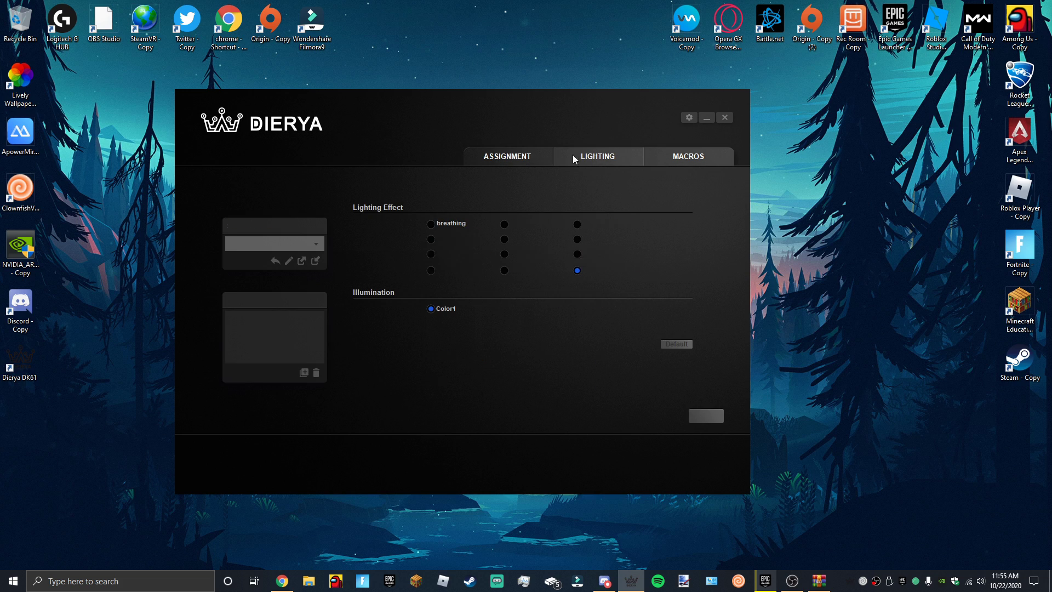
pyautogui.click(295, 244)
pyautogui.click(669, 156)
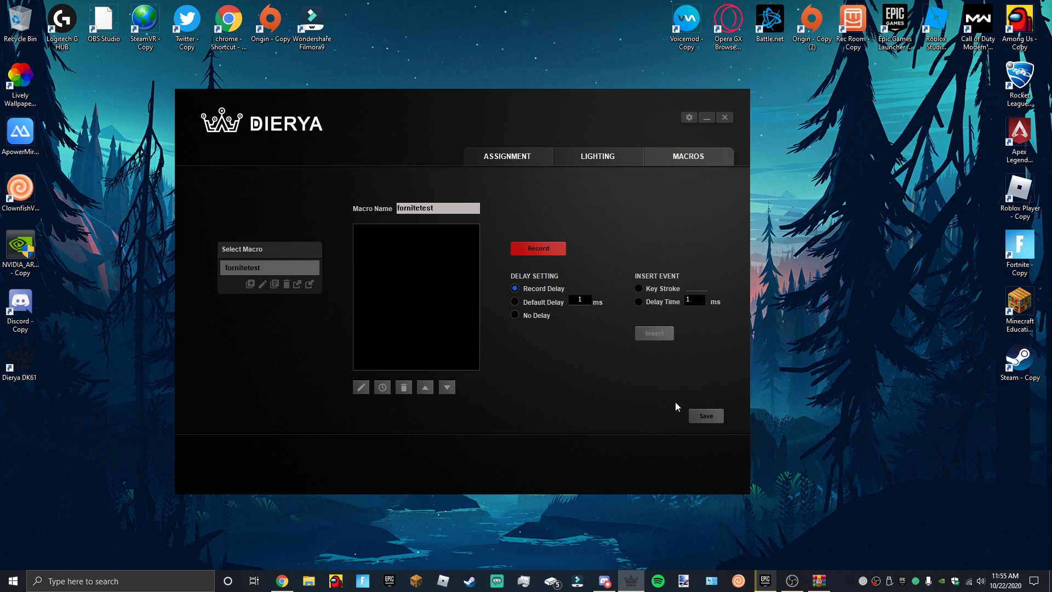
pyautogui.click(725, 119)
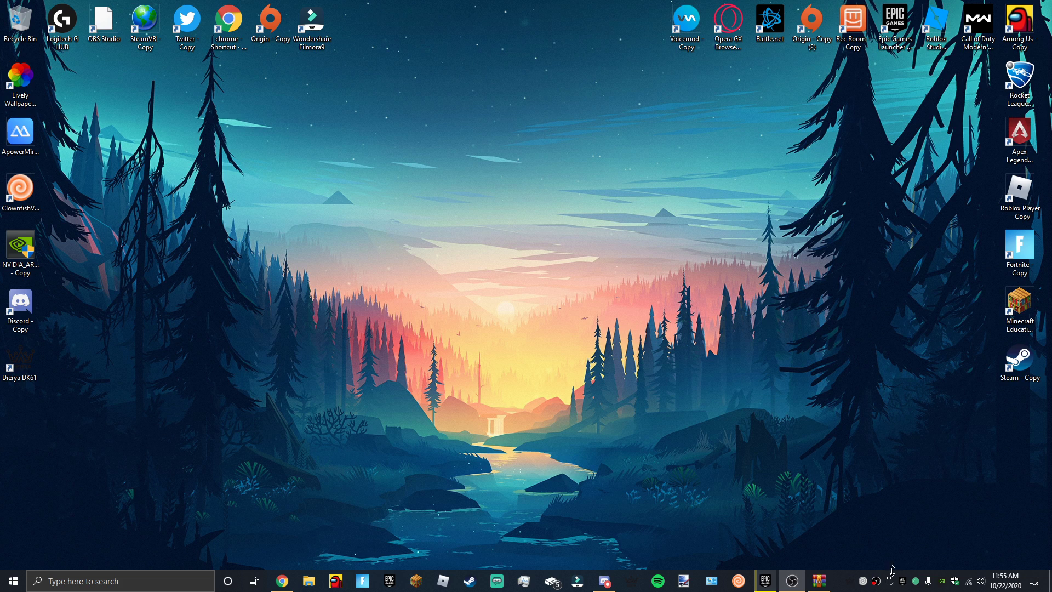
pyautogui.click(941, 581)
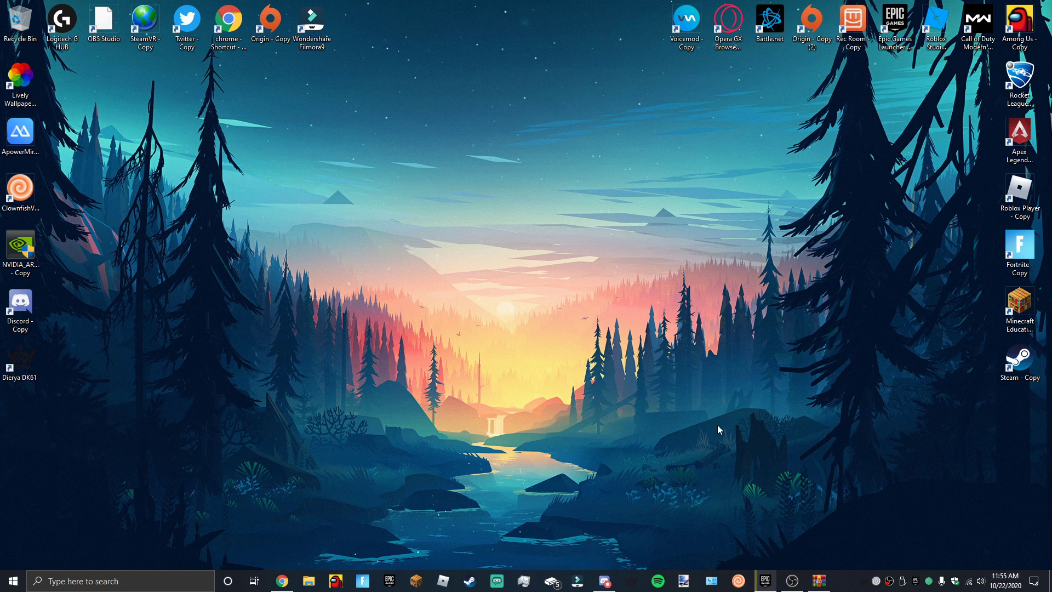